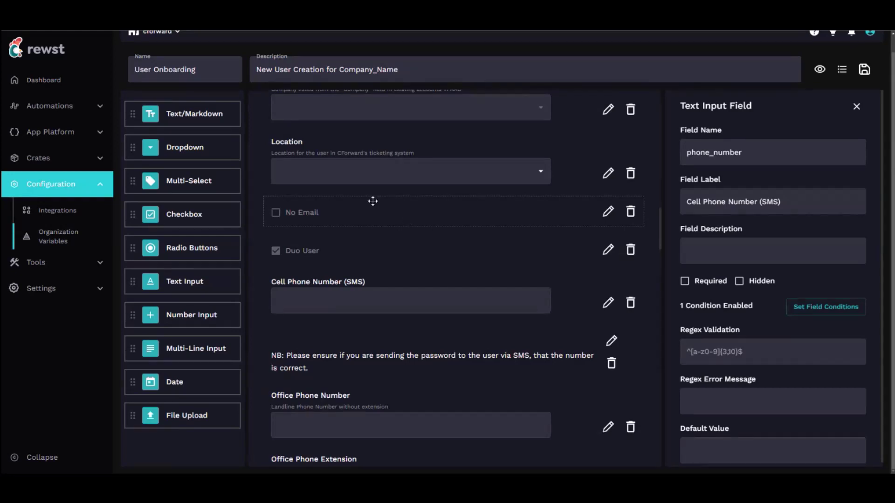
{"action": "scroll", "coordinate": [391, 193], "scroll_direction": "up", "scroll_amount": 3}
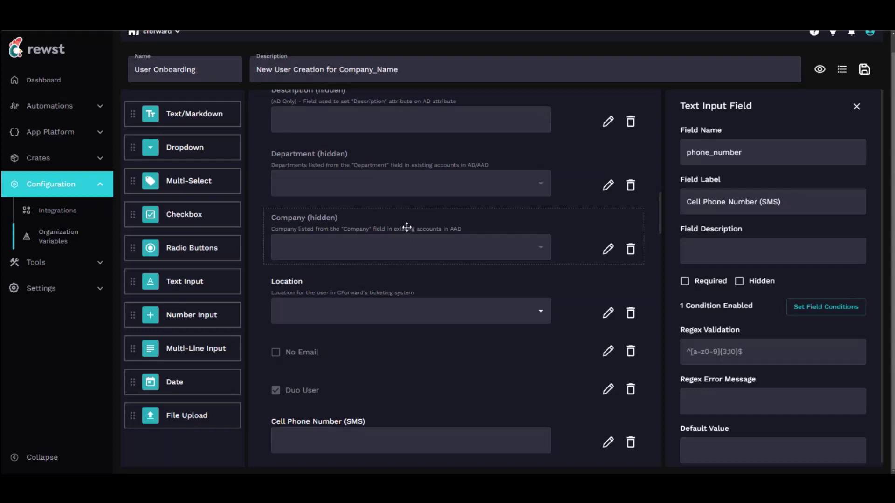
{"action": "scroll", "coordinate": [375, 244], "scroll_direction": "up", "scroll_amount": 3}
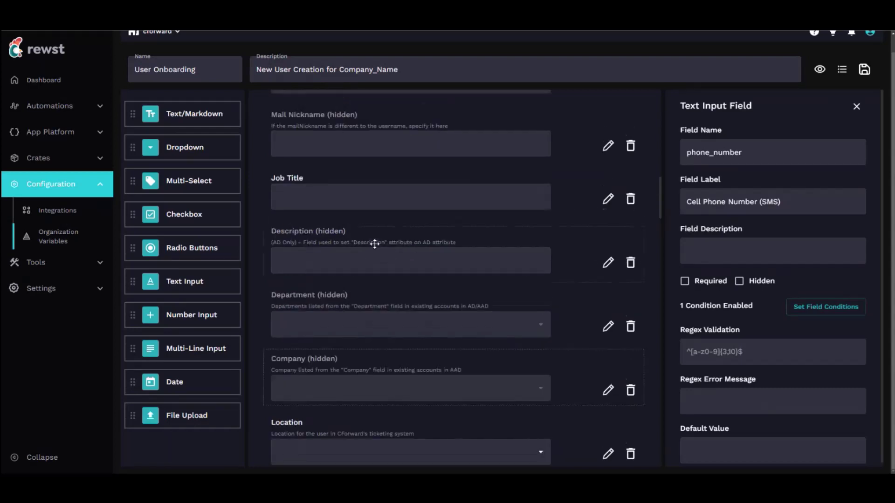
{"action": "scroll", "coordinate": [374, 244], "scroll_direction": "up", "scroll_amount": 15}
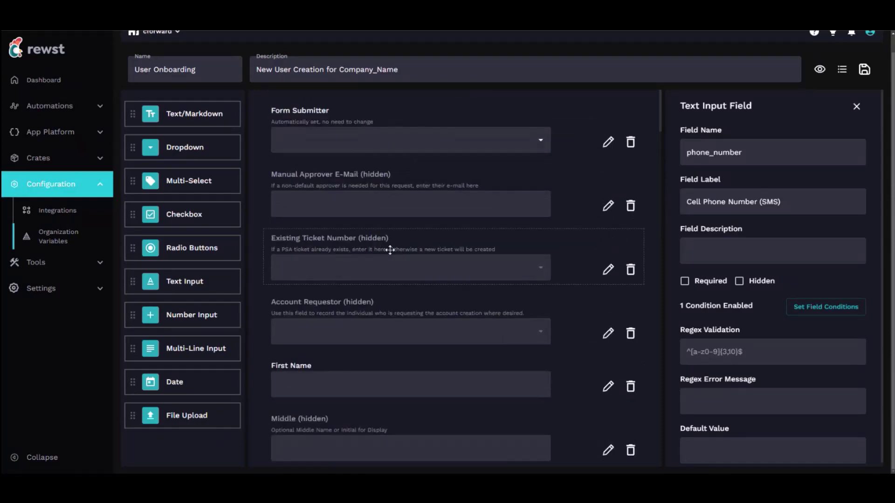
{"action": "scroll", "coordinate": [394, 240], "scroll_direction": "down", "scroll_amount": 3}
{"action": "scroll", "coordinate": [389, 235], "scroll_direction": "down", "scroll_amount": 4}
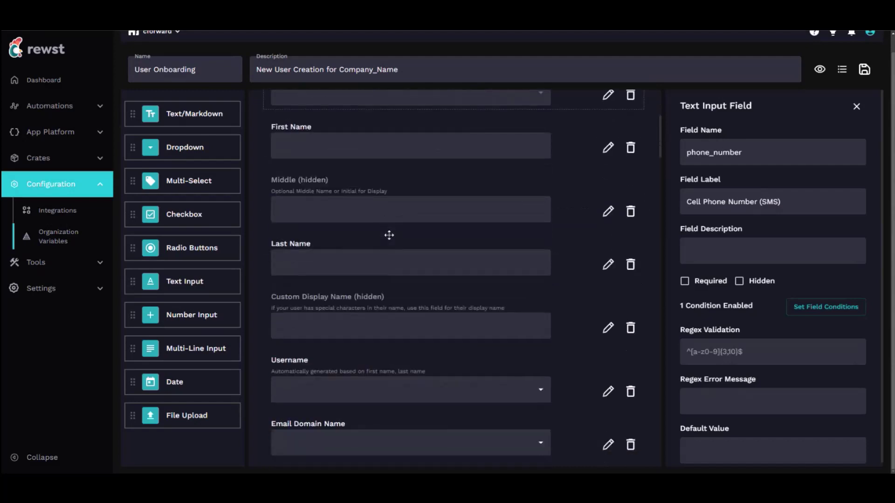
{"action": "scroll", "coordinate": [386, 234], "scroll_direction": "down", "scroll_amount": 10}
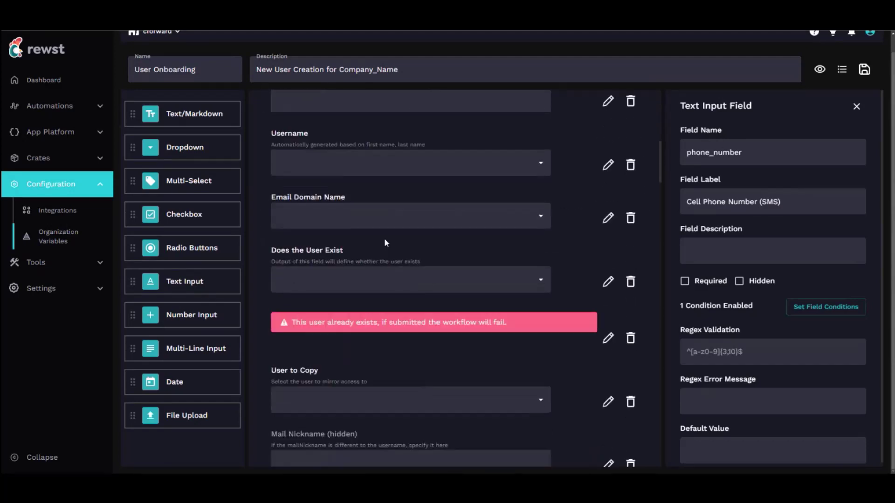
{"action": "scroll", "coordinate": [385, 242], "scroll_direction": "down", "scroll_amount": 3}
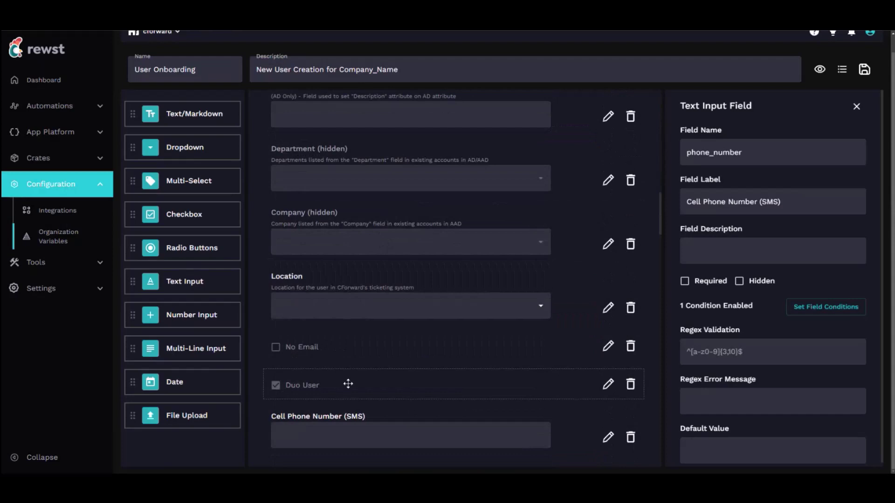
Inspect the Duo User checkbox's Jinja condition requiring ORG.VARIABLES.duo_account_id to be defined and non-empty.
{"action": "left_click", "coordinate": [348, 383]}
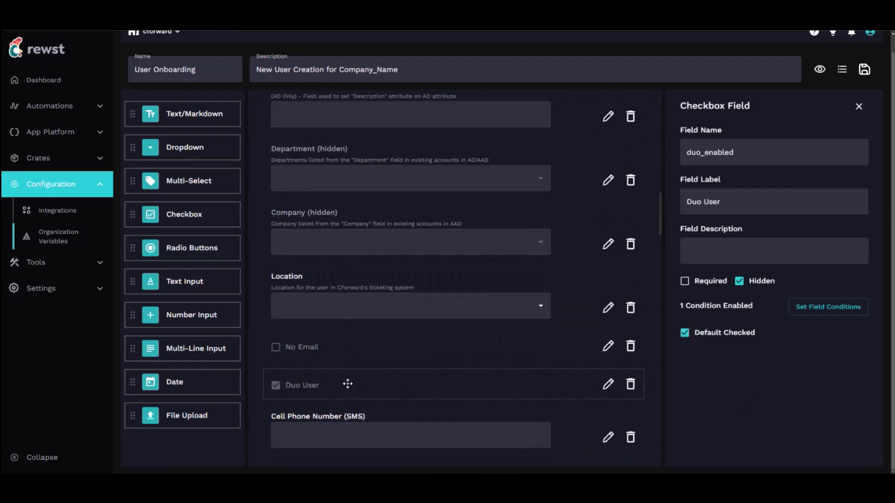
{"action": "scroll", "coordinate": [347, 383], "scroll_direction": "down", "scroll_amount": 1}
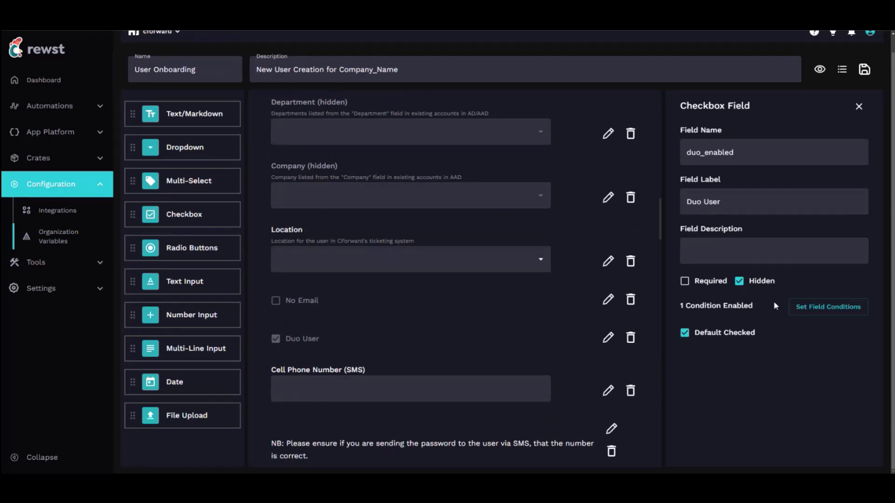
{"action": "left_click", "coordinate": [802, 307]}
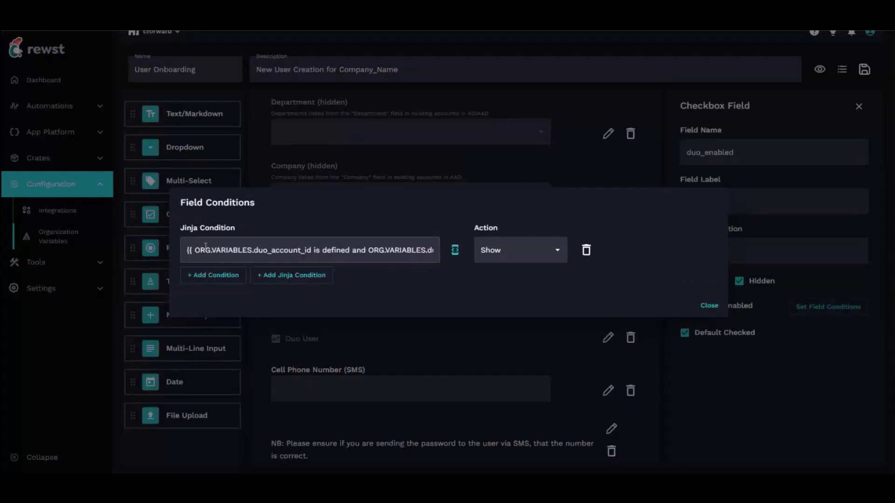
{"action": "left_click_drag", "start_coordinate": [200, 247], "coordinate": [424, 261]}
{"action": "left_click", "coordinate": [412, 250]}
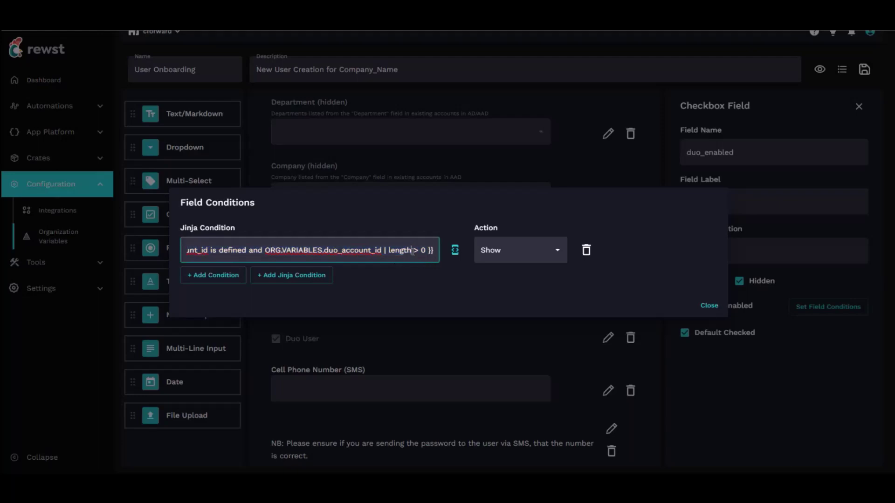
{"action": "left_click", "coordinate": [387, 250]}
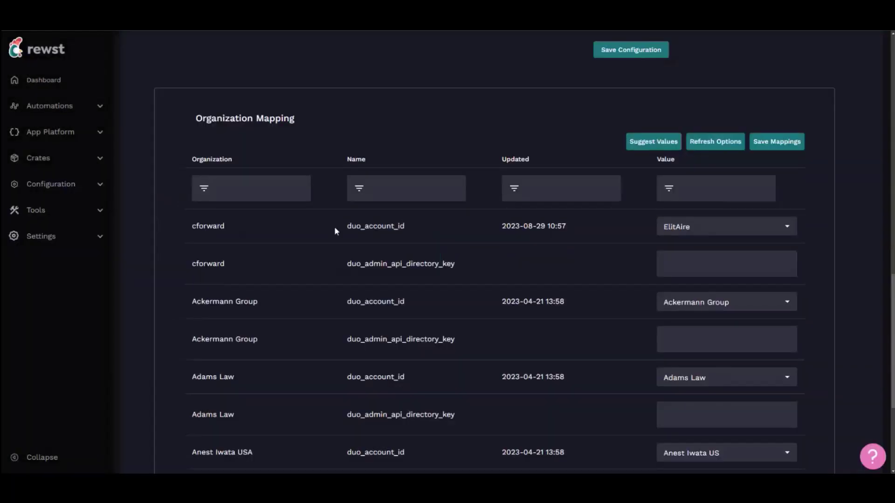
Check the duo_account_id values under Organization Mapping, then close the conditions dialog.
{"action": "left_click_drag", "start_coordinate": [348, 225], "coordinate": [423, 233]}
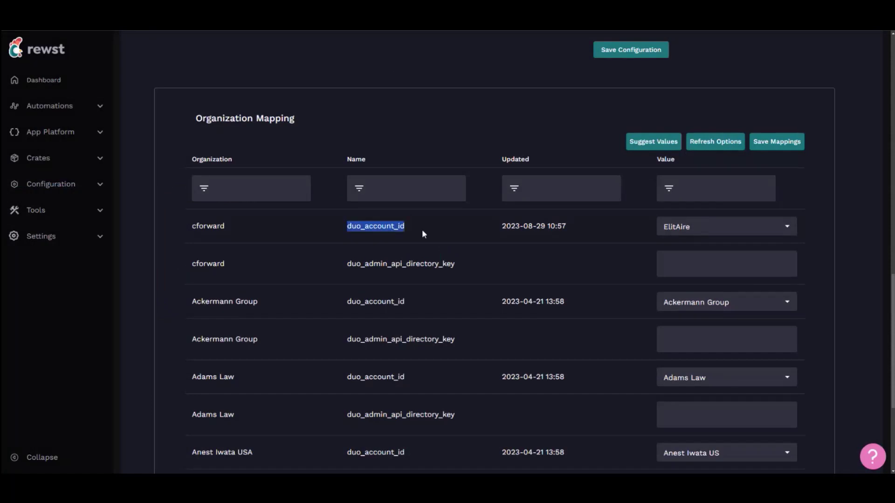
{"action": "left_click", "coordinate": [706, 228]}
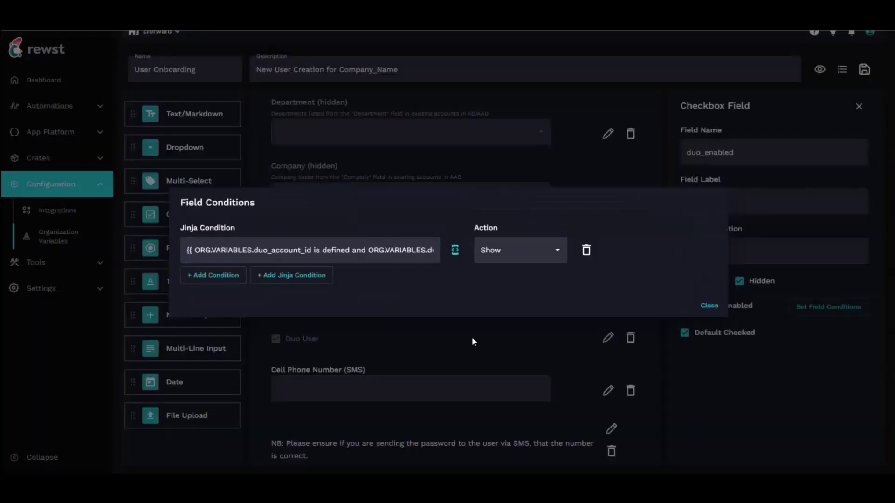
{"action": "left_click", "coordinate": [471, 337]}
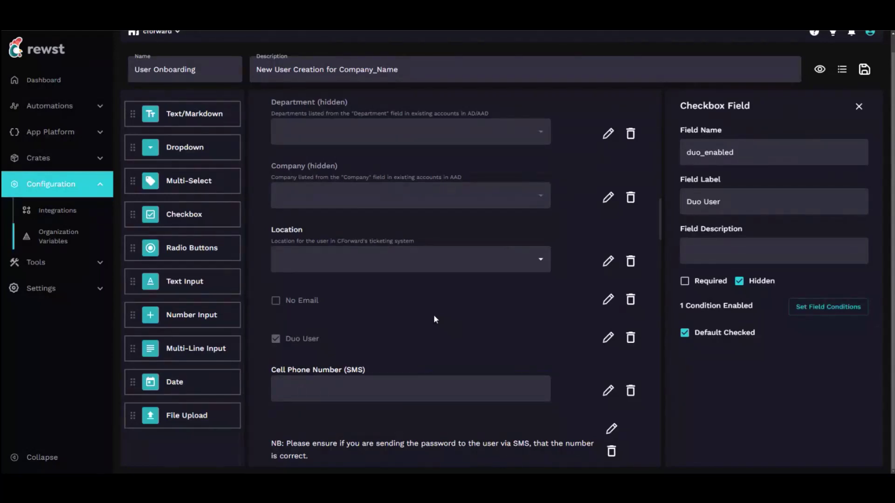
Select the On-Prem Security Groups field and review its display conditions.
{"action": "scroll", "coordinate": [426, 313], "scroll_direction": "down", "scroll_amount": 10}
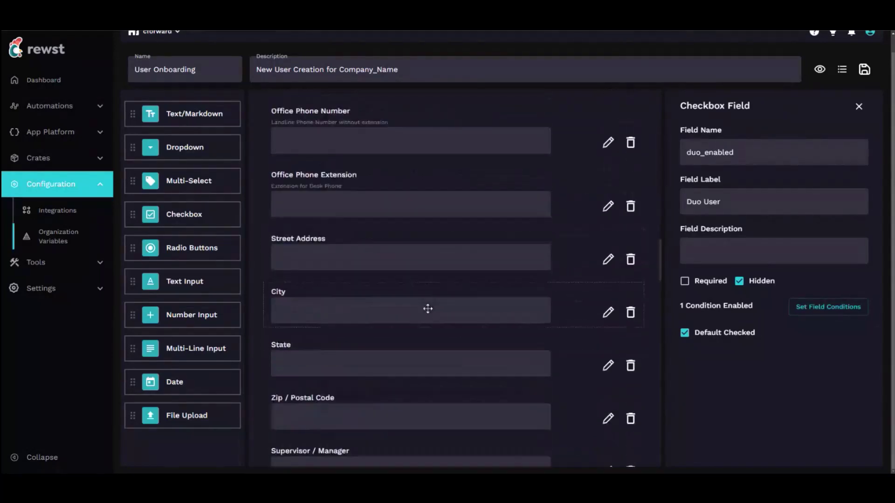
{"action": "scroll", "coordinate": [426, 309], "scroll_direction": "down", "scroll_amount": 5}
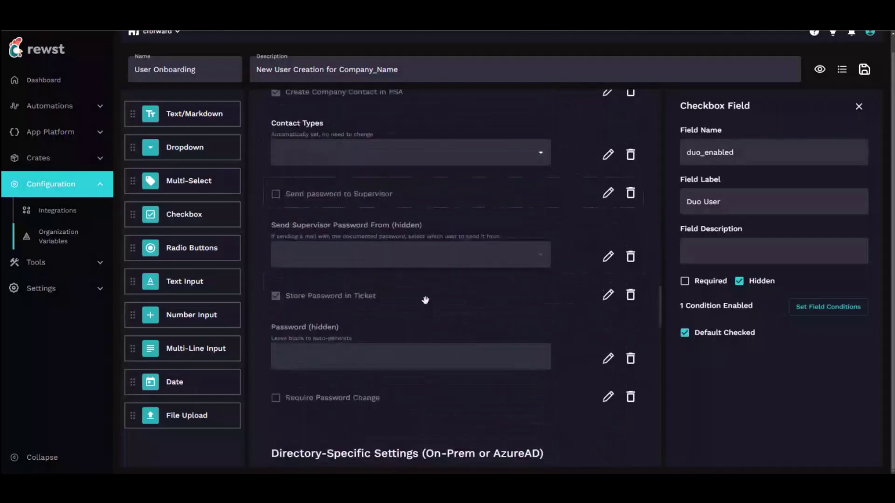
{"action": "scroll", "coordinate": [425, 299], "scroll_direction": "down", "scroll_amount": 1}
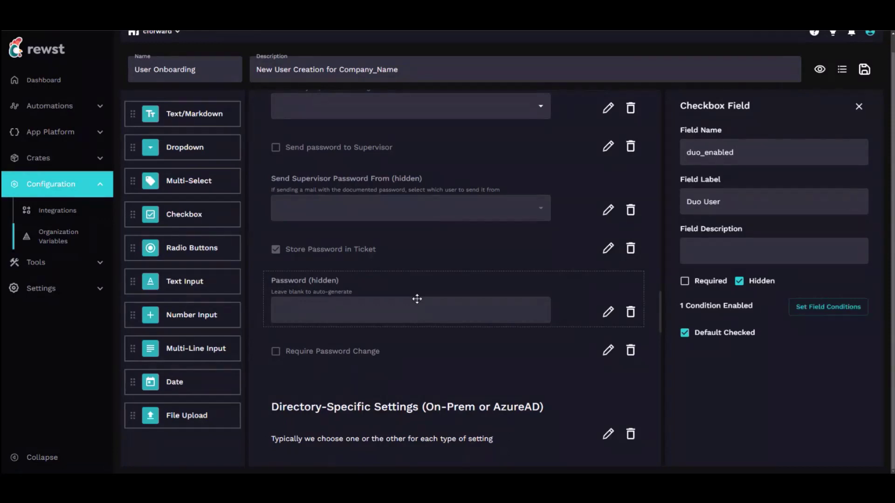
{"action": "scroll", "coordinate": [416, 299], "scroll_direction": "down", "scroll_amount": 4}
{"action": "scroll", "coordinate": [430, 300], "scroll_direction": "down", "scroll_amount": 4}
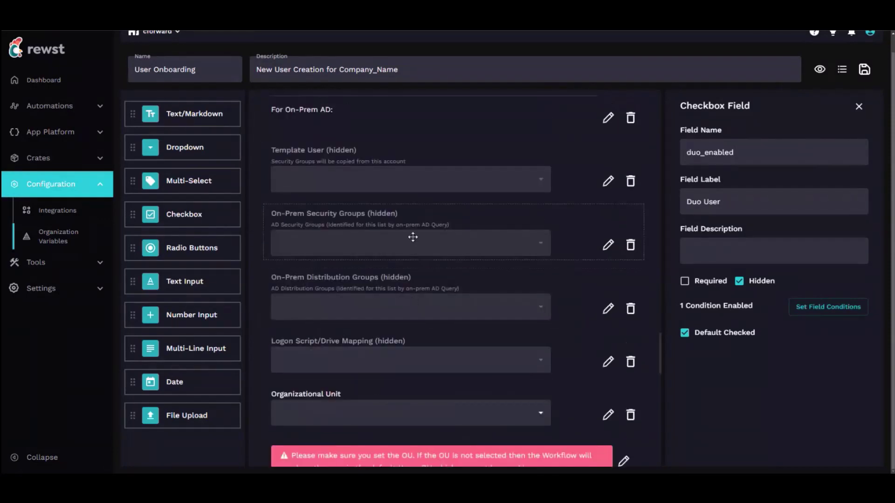
{"action": "left_click", "coordinate": [413, 237]}
{"action": "scroll", "coordinate": [841, 323], "scroll_direction": "down", "scroll_amount": 1}
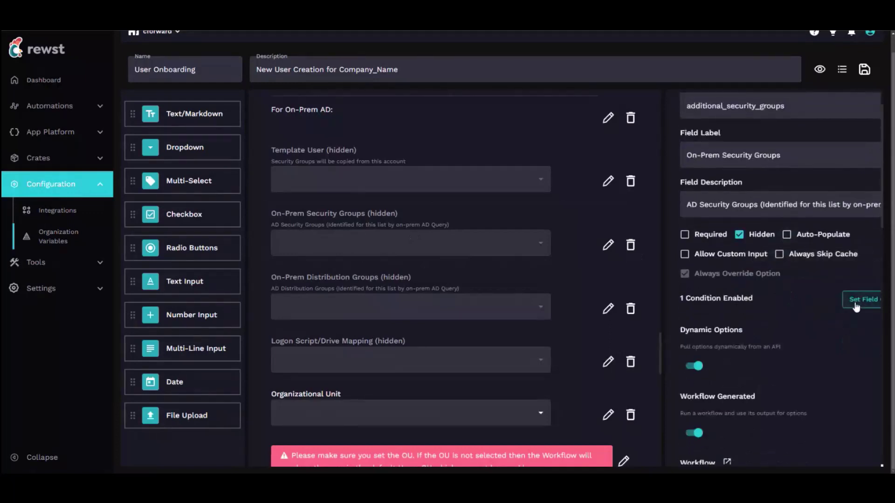
{"action": "left_click", "coordinate": [855, 302]}
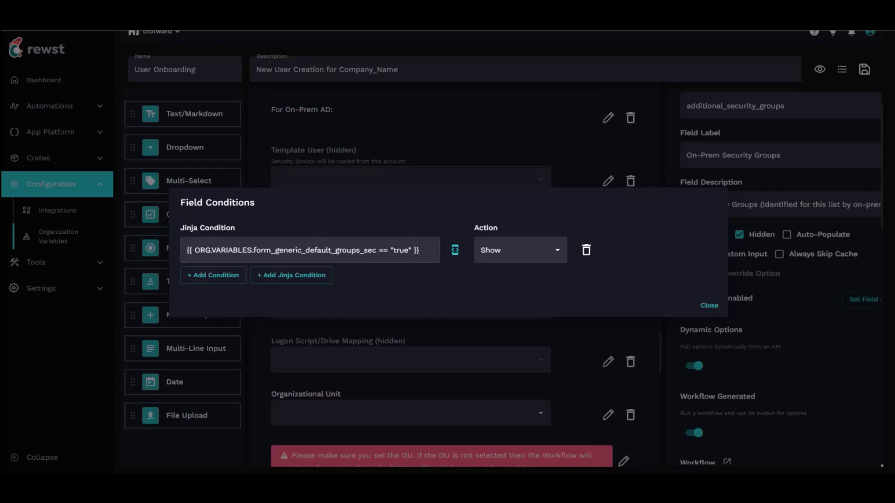
{"action": "left_click", "coordinate": [388, 124]}
Set workflow inputs force_default to true, Requested Group to security, choose_variable to groups.
{"action": "scroll", "coordinate": [762, 298], "scroll_direction": "down", "scroll_amount": 3}
{"action": "scroll", "coordinate": [762, 298], "scroll_direction": "down", "scroll_amount": 10}
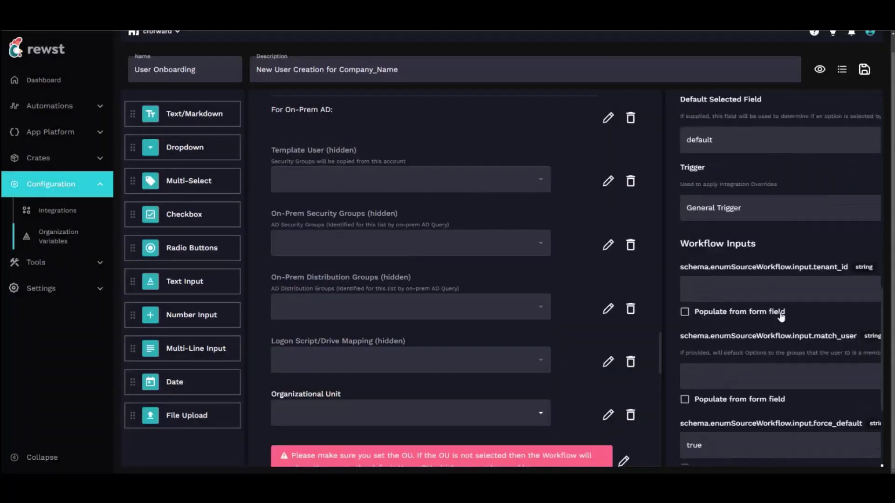
{"action": "scroll", "coordinate": [781, 317], "scroll_direction": "down", "scroll_amount": 3}
{"action": "left_click", "coordinate": [740, 295]}
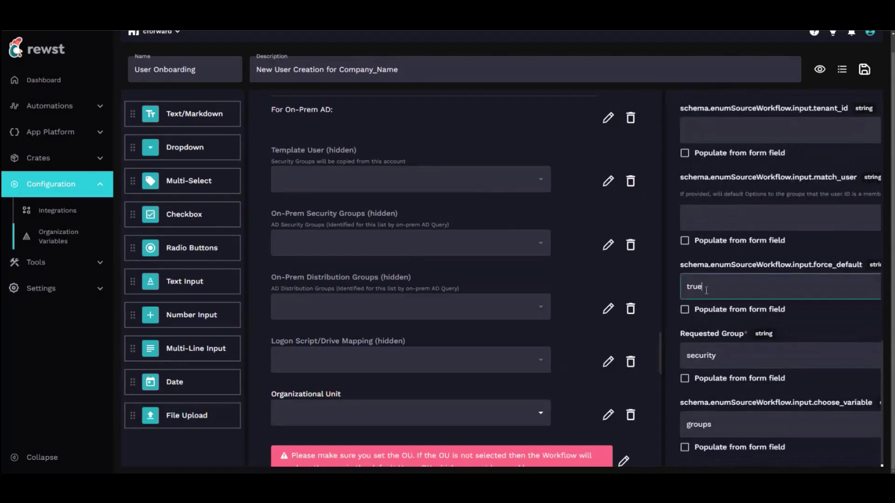
{"action": "double_click", "coordinate": [750, 295]}
{"action": "left_click", "coordinate": [766, 295]}
{"action": "key", "text": "Tab"}
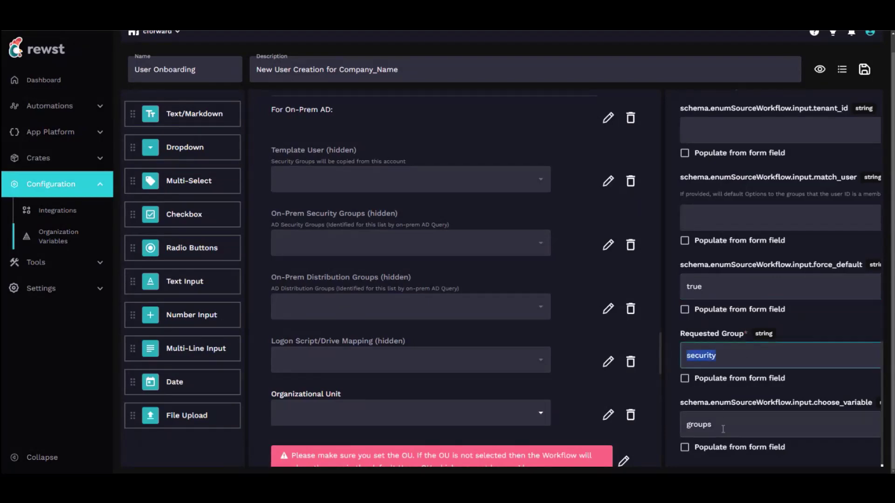
{"action": "key", "text": "Tab"}
Inspect the On-Prem Distribution Groups condition requiring form_generic_default_groups_dist to equal 'true'.
{"action": "left_click", "coordinate": [408, 301]}
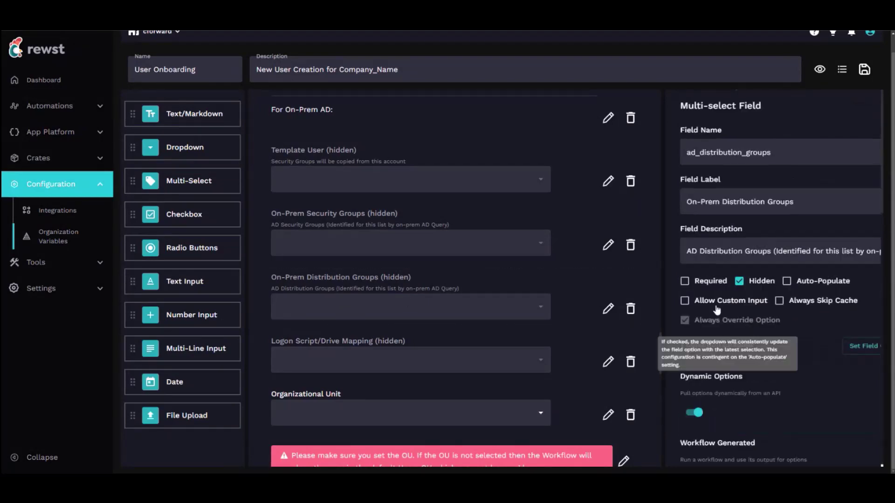
{"action": "scroll", "coordinate": [840, 187], "scroll_direction": "down", "scroll_amount": 2}
{"action": "left_click", "coordinate": [863, 159]}
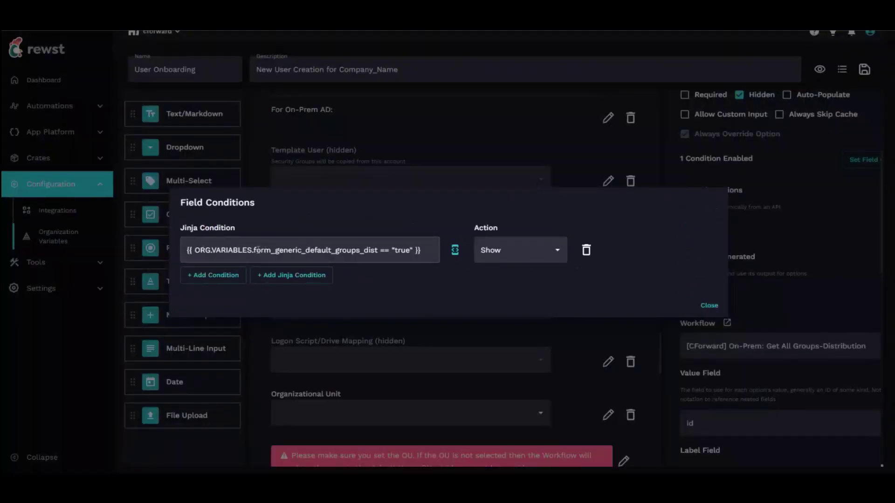
{"action": "left_click_drag", "start_coordinate": [253, 250], "coordinate": [379, 254]}
{"action": "left_click", "coordinate": [364, 250]}
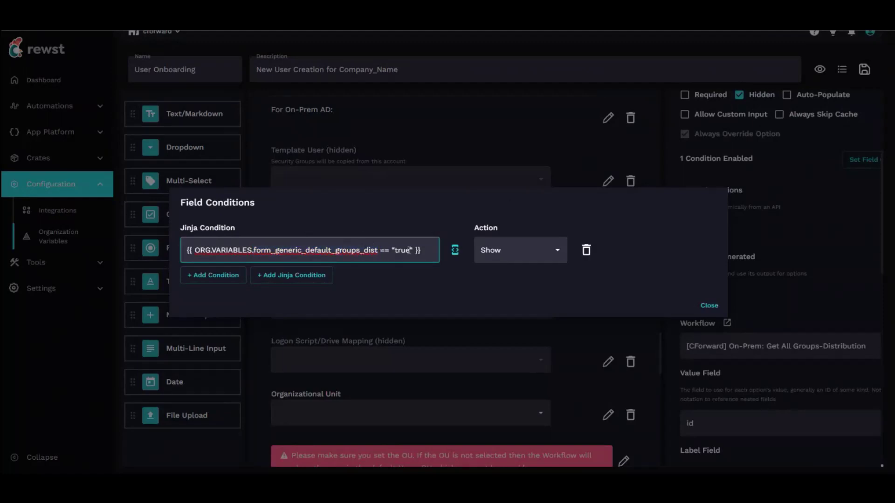
{"action": "double_click", "coordinate": [405, 250]}
{"action": "left_click", "coordinate": [518, 365]}
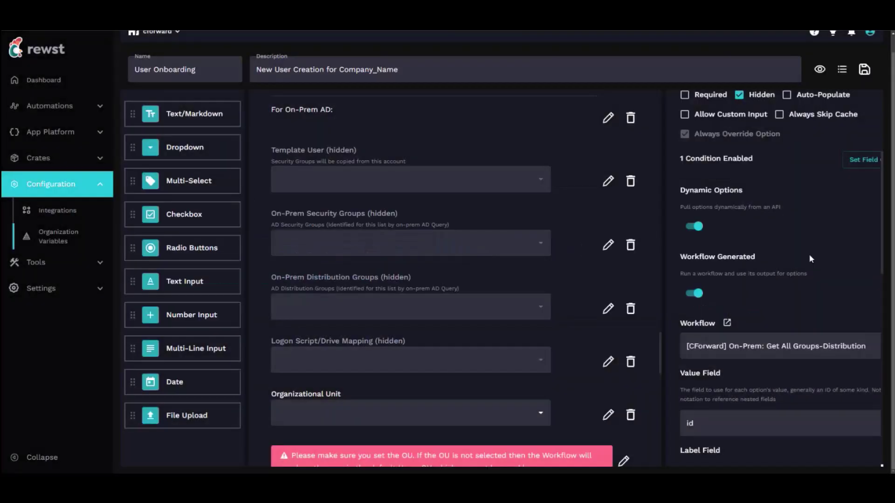
Review the form_default_distribution_aad_groups variable among Organization Variables filtered by 'dist'.
{"action": "scroll", "coordinate": [763, 348], "scroll_direction": "down", "scroll_amount": 5}
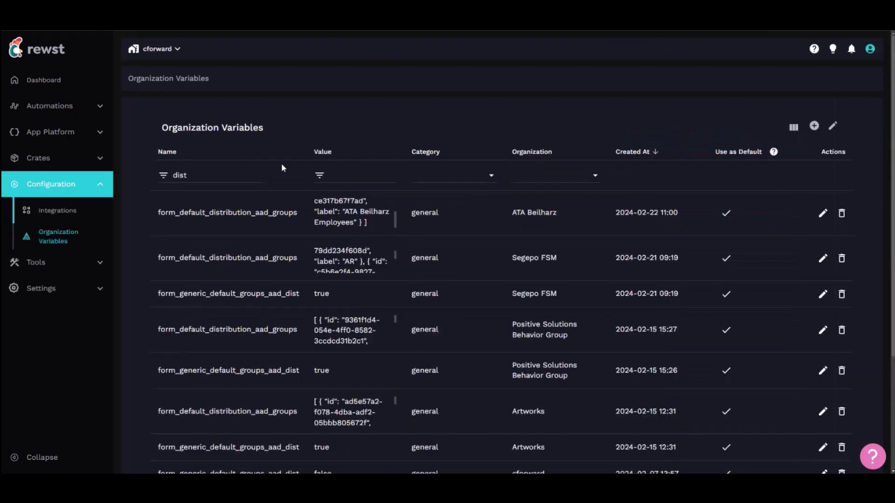
{"action": "left_click_drag", "start_coordinate": [159, 214], "coordinate": [300, 213]}
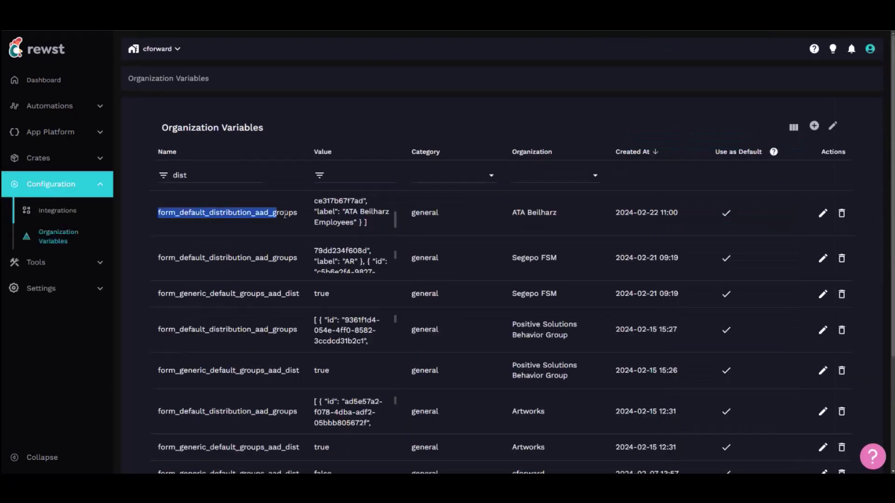
{"action": "left_click", "coordinate": [330, 202]}
{"action": "scroll", "coordinate": [331, 203], "scroll_direction": "down", "scroll_amount": 3}
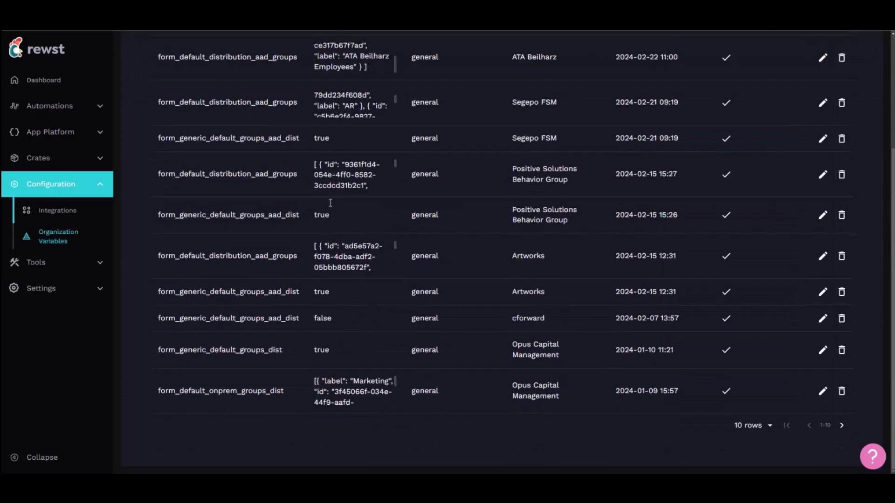
{"action": "scroll", "coordinate": [332, 205], "scroll_direction": "up", "scroll_amount": 4}
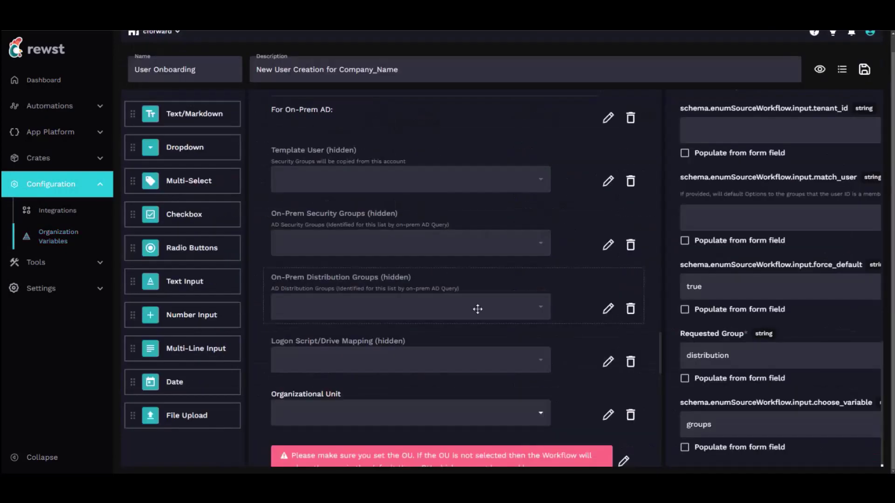
Inspect Mail-Enabled Groups' force_default expression reading the form_generic_default_groups_aad_dist org variable.
{"action": "scroll", "coordinate": [480, 308], "scroll_direction": "down", "scroll_amount": 10}
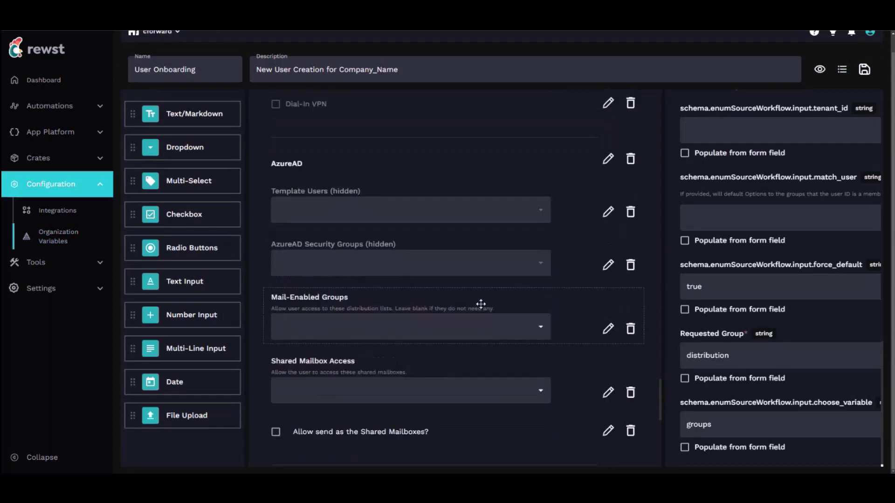
{"action": "left_click", "coordinate": [478, 305]}
{"action": "mouse_move", "coordinate": [681, 317]}
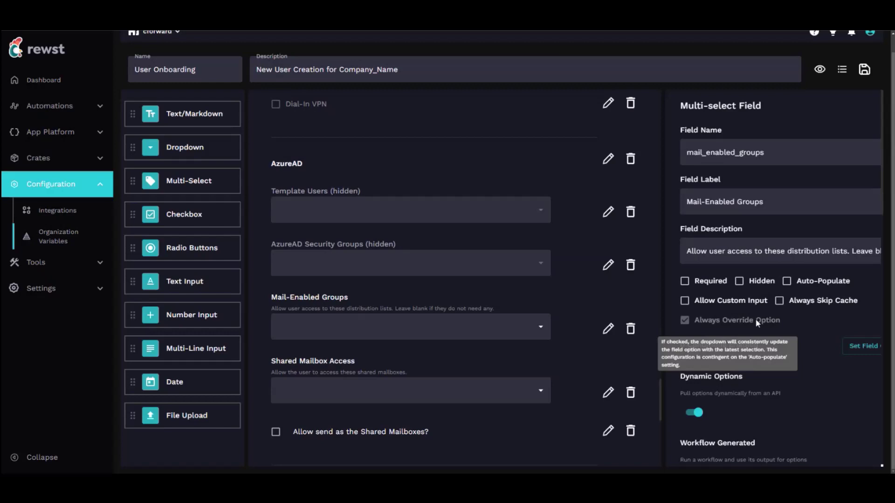
{"action": "scroll", "coordinate": [764, 307], "scroll_direction": "down", "scroll_amount": 10}
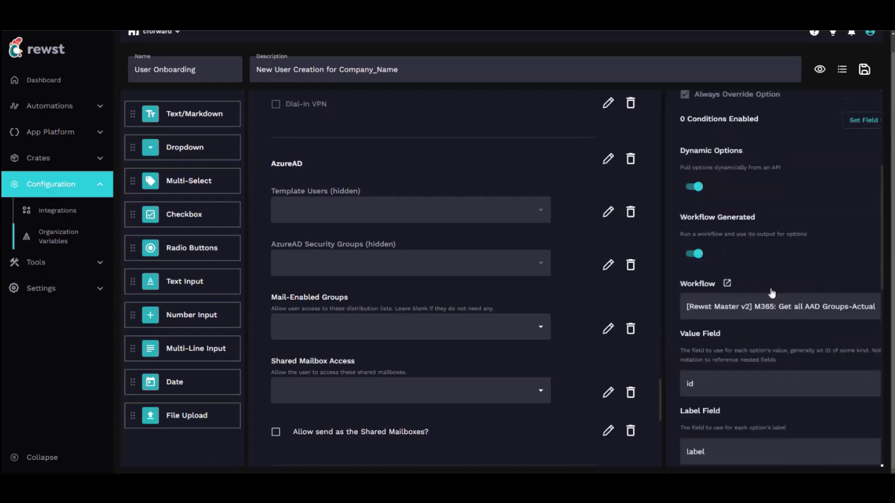
{"action": "scroll", "coordinate": [770, 292], "scroll_direction": "down", "scroll_amount": 4}
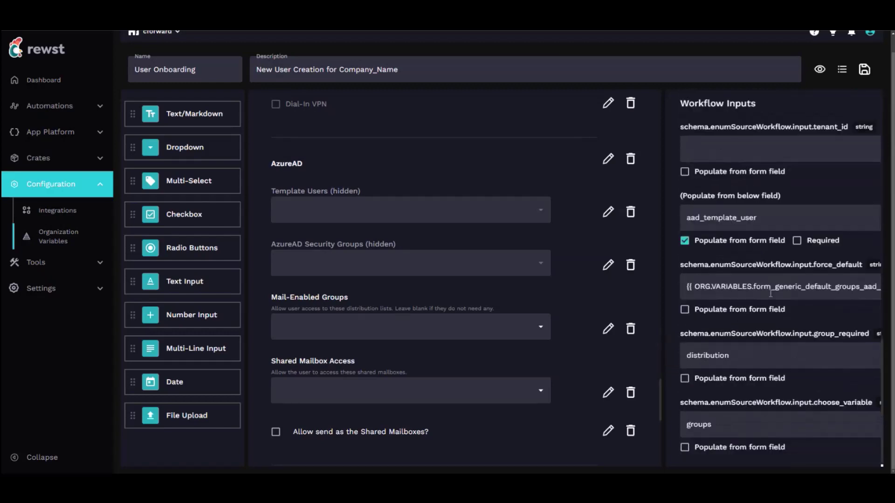
{"action": "left_click", "coordinate": [748, 287]}
{"action": "left_click_drag", "start_coordinate": [689, 287], "coordinate": [882, 289]}
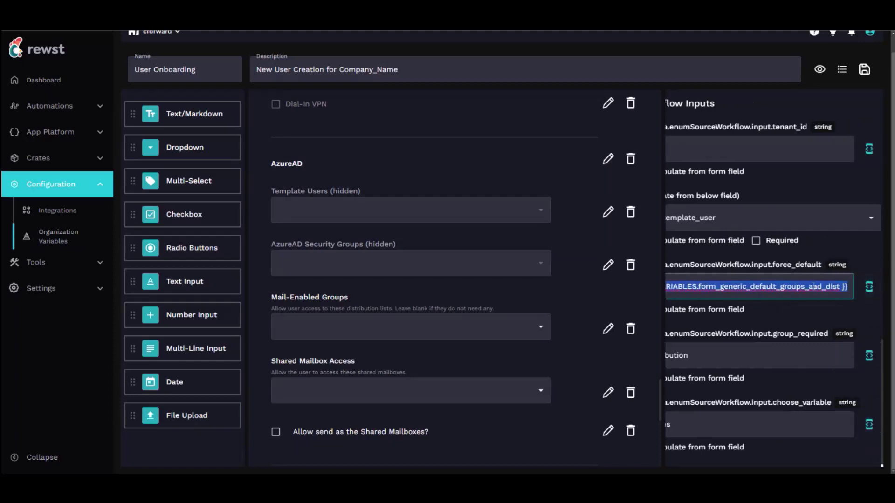
{"action": "left_click", "coordinate": [750, 291]}
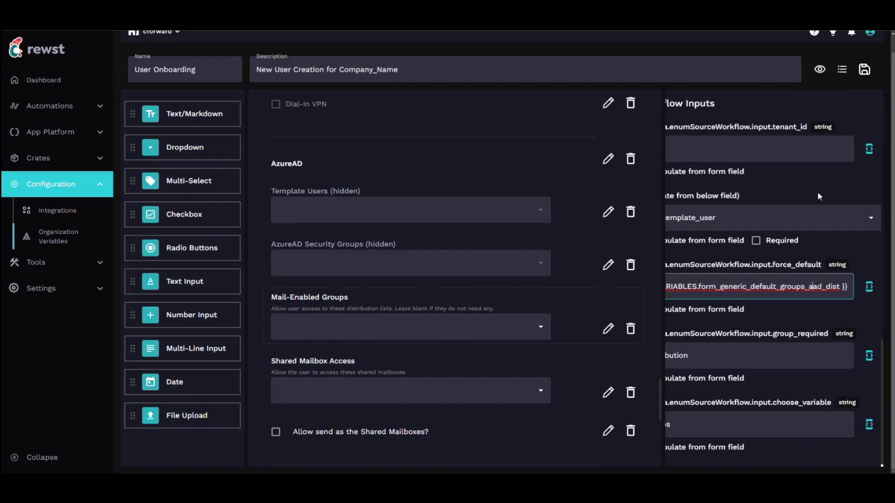
Show the triggers for the User Onboarding form.
{"action": "scroll", "coordinate": [455, 286], "scroll_direction": "down", "scroll_amount": 5}
{"action": "scroll", "coordinate": [465, 272], "scroll_direction": "down", "scroll_amount": 2}
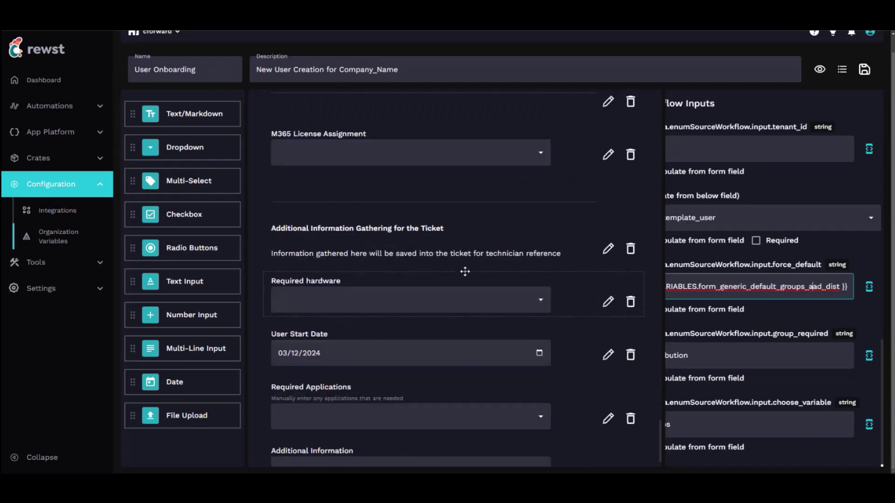
{"action": "scroll", "coordinate": [462, 275], "scroll_direction": "up", "scroll_amount": 10}
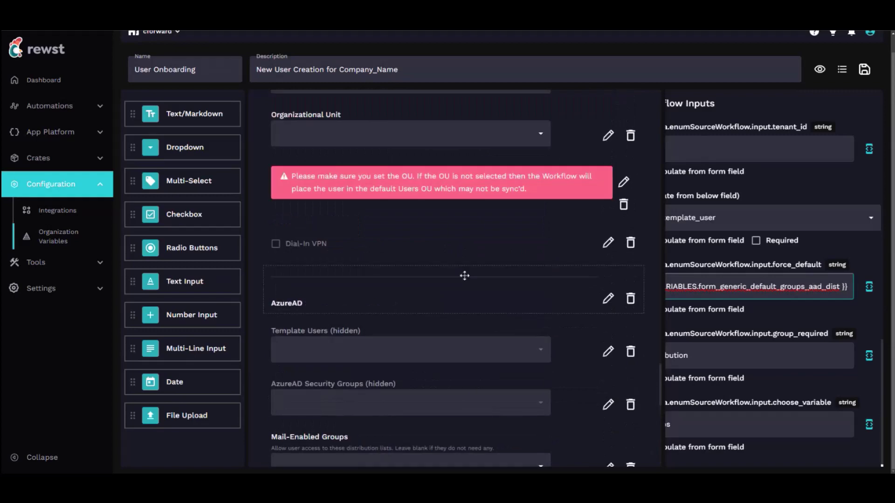
{"action": "left_click", "coordinate": [842, 69]}
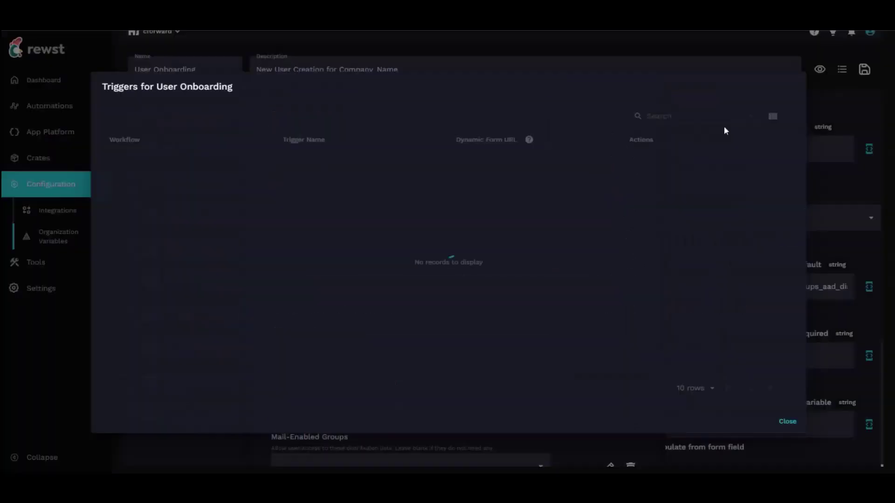
Review the direct form URL for each client organization, then close the Form URLs list.
{"action": "left_click", "coordinate": [650, 160]}
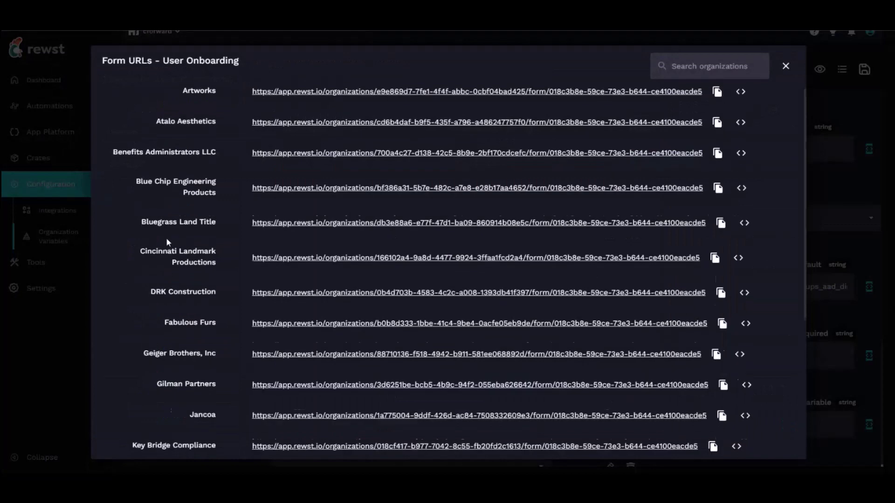
{"action": "scroll", "coordinate": [166, 238], "scroll_direction": "down", "scroll_amount": 5}
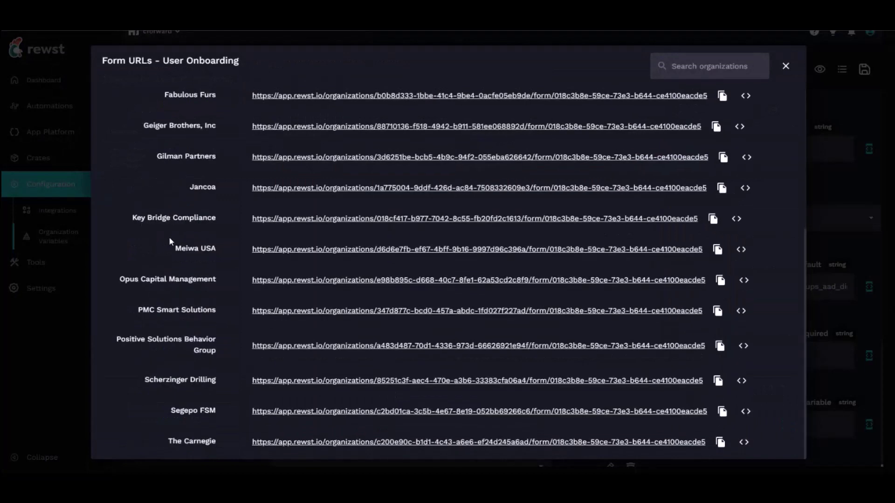
{"action": "scroll", "coordinate": [170, 241], "scroll_direction": "up", "scroll_amount": 5}
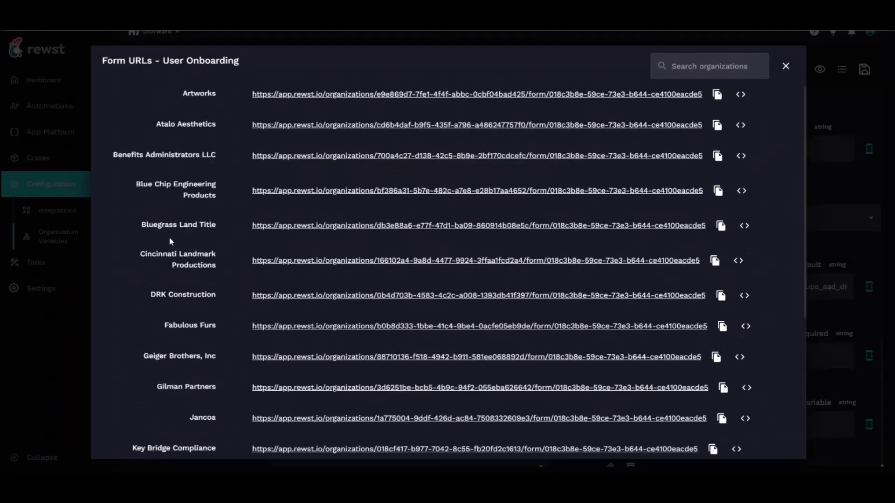
{"action": "left_click", "coordinate": [64, 155]}
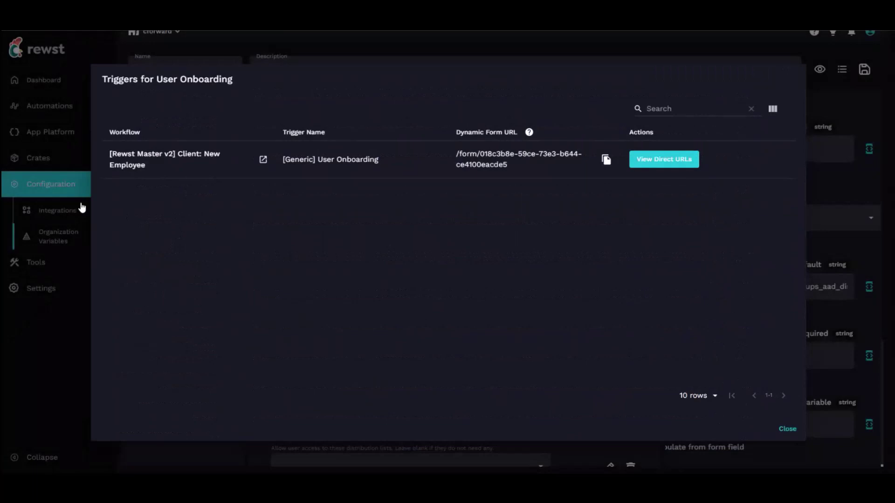